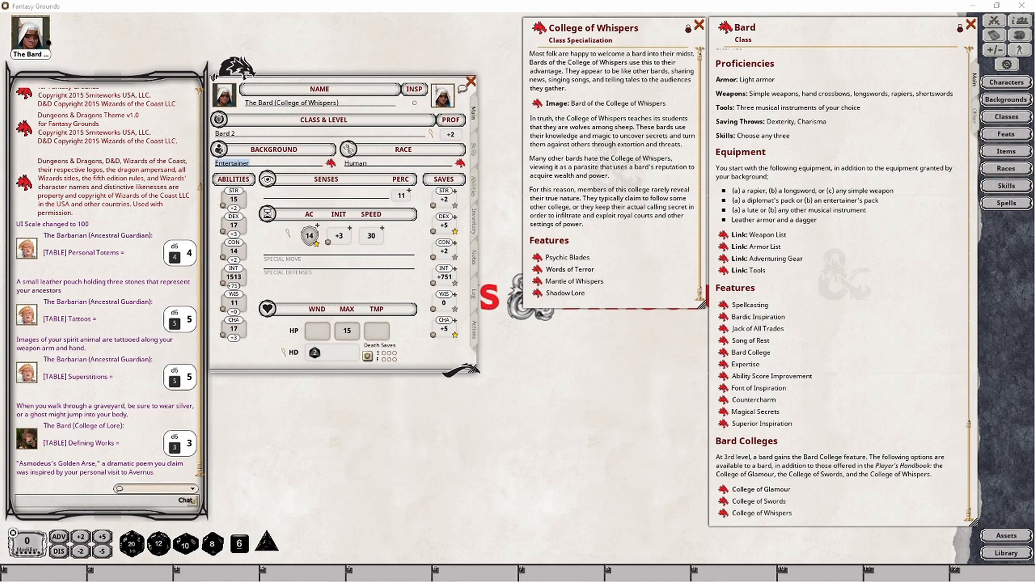
Add a third Bard level to the character and choose College of Whispers as its Bard College
{"action": "left_click_drag", "start_coordinate": [622, 133], "coordinate": [237, 136]}
{"action": "scroll", "coordinate": [411, 490], "scroll_direction": "down", "scroll_amount": 1}
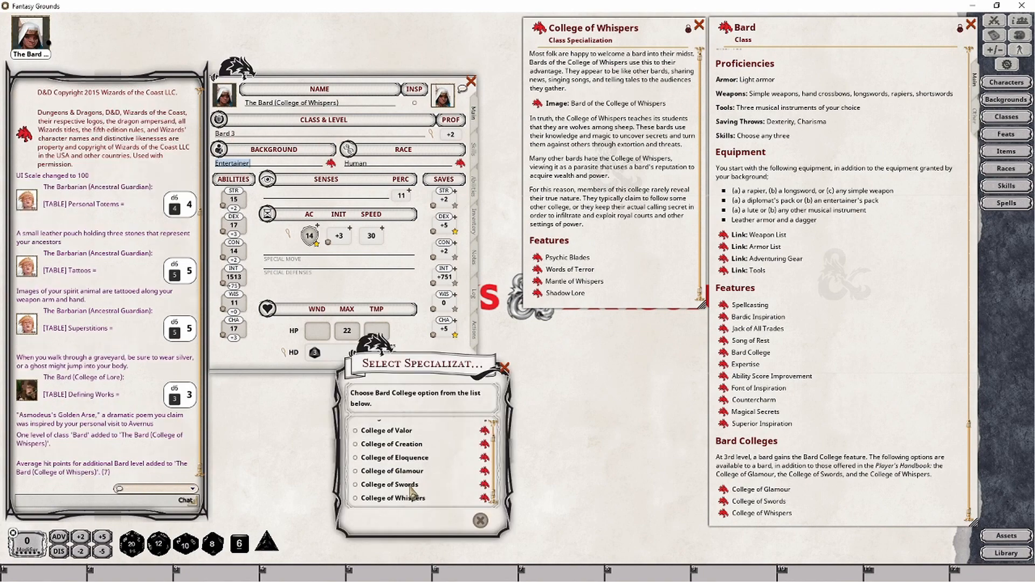
{"action": "left_click", "coordinate": [381, 499]}
{"action": "left_click", "coordinate": [466, 528]}
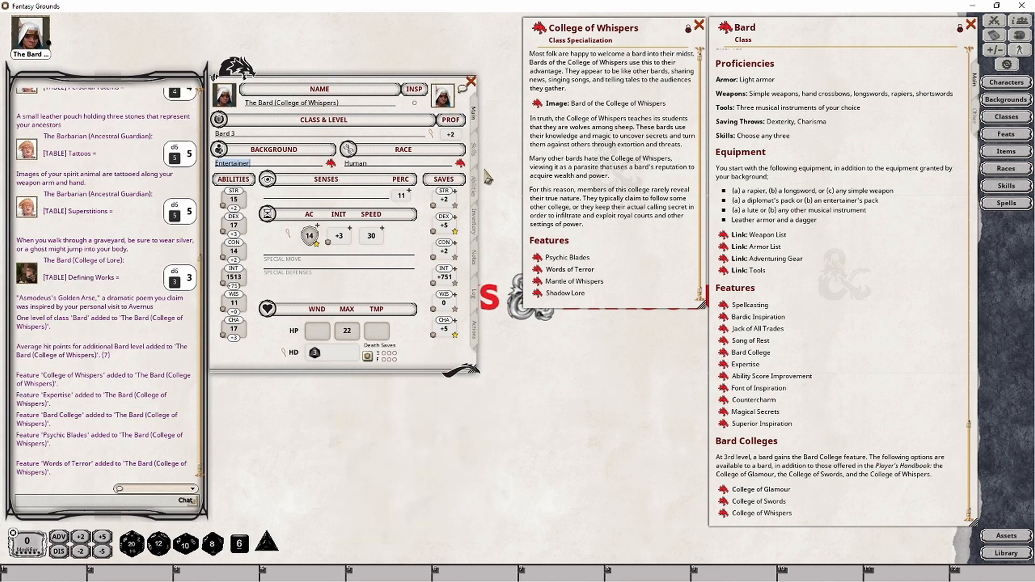
Add the Psychic Blades feature to the character's actions and assign it to the group College of Whispers
{"action": "left_click", "coordinate": [566, 257]}
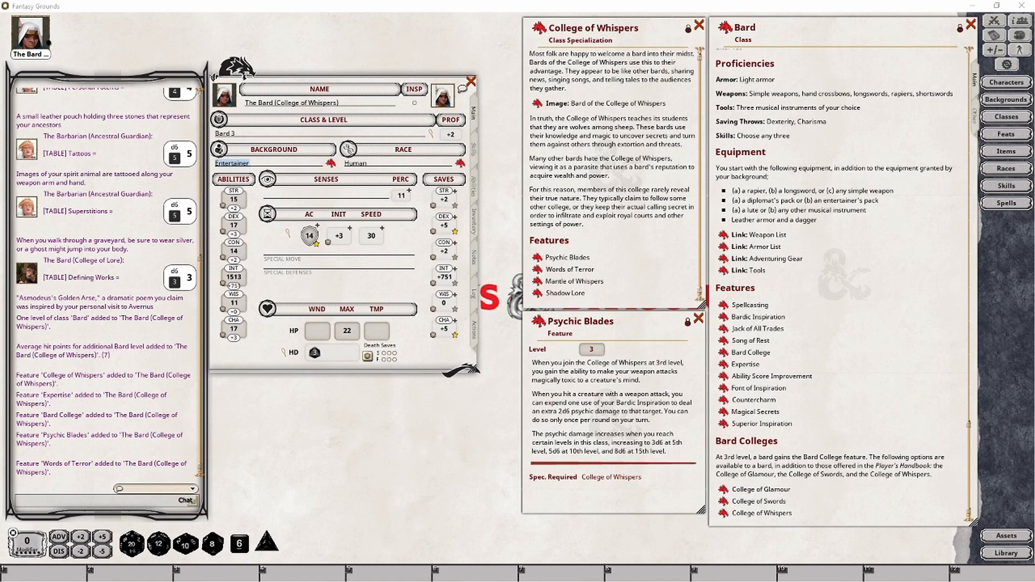
{"action": "left_click", "coordinate": [474, 330]}
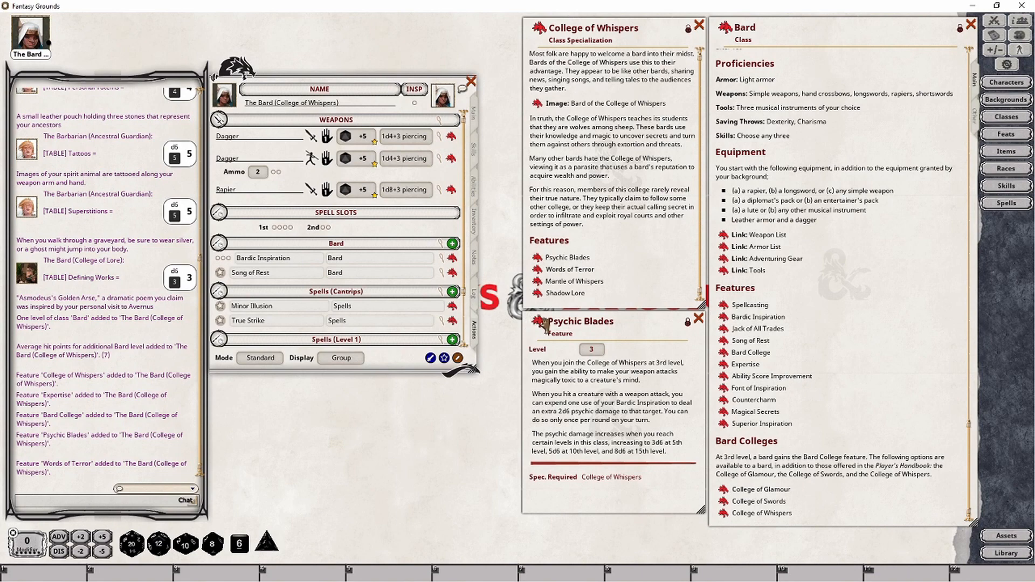
{"action": "left_click_drag", "start_coordinate": [536, 325], "coordinate": [411, 306]}
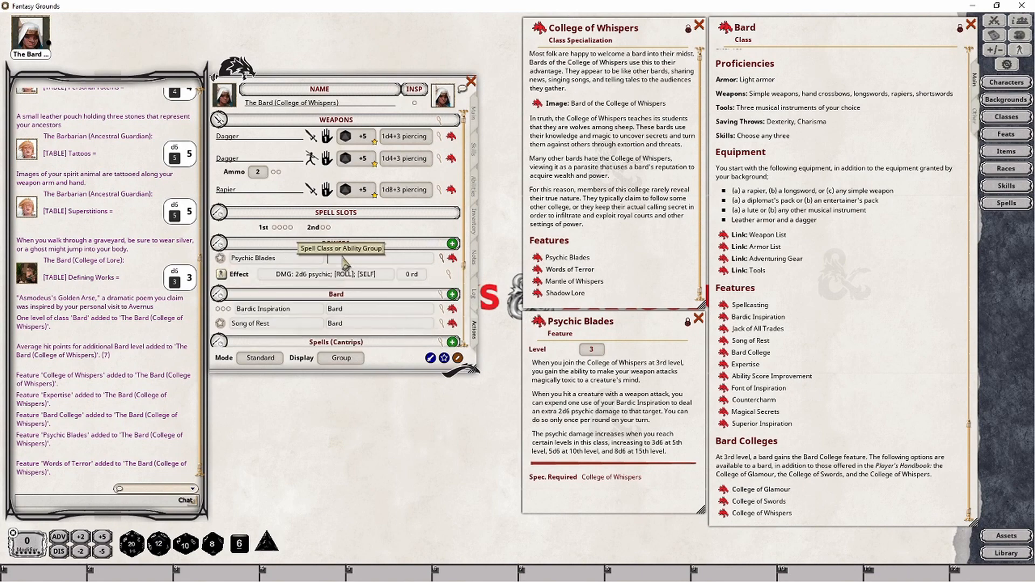
{"action": "type", "text": "College of W"}
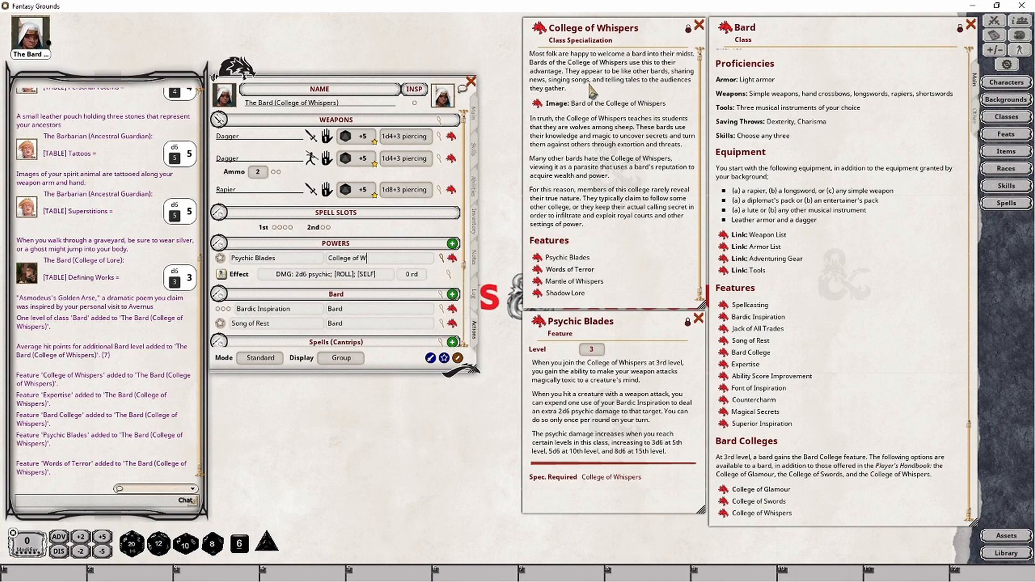
{"action": "type", "text": "hispers"}
{"action": "key", "text": "Return"}
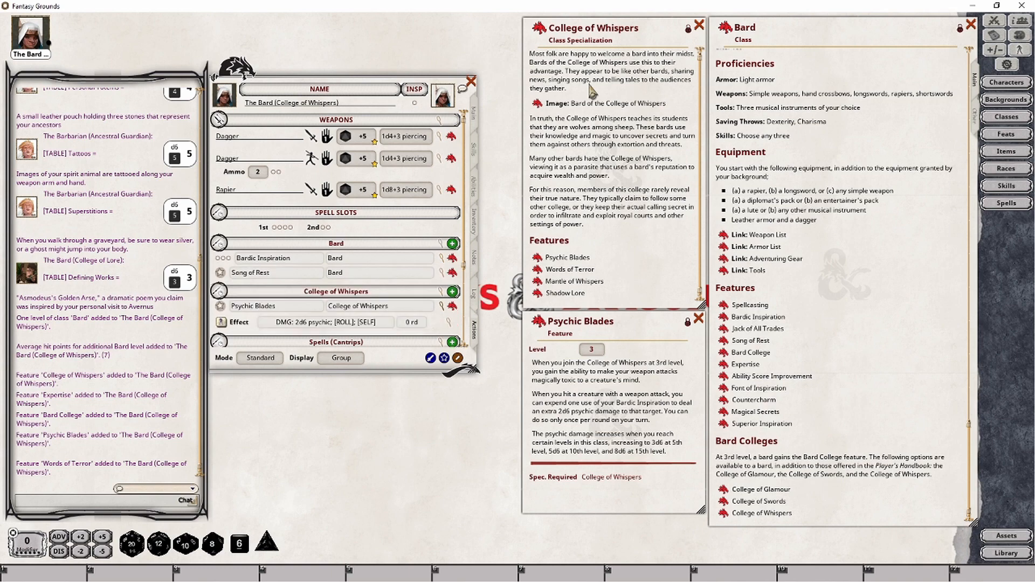
Roll the ranged dagger attack and target the Adult Black Dragon from the bard in the Combat Tracker
{"action": "scroll", "coordinate": [345, 318], "scroll_direction": "down", "scroll_amount": 2}
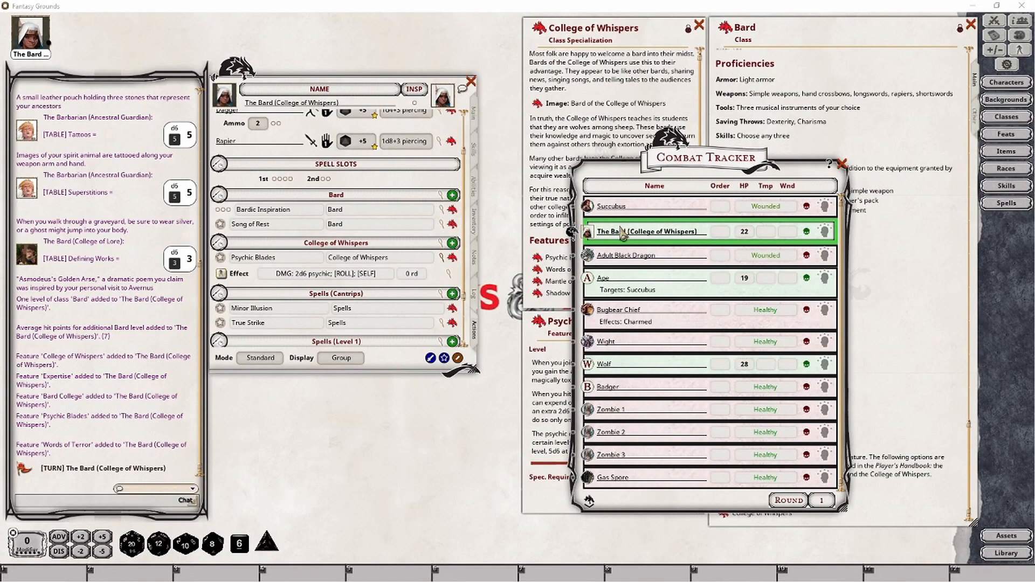
{"action": "left_click", "coordinate": [585, 259], "text": "ctrl"}
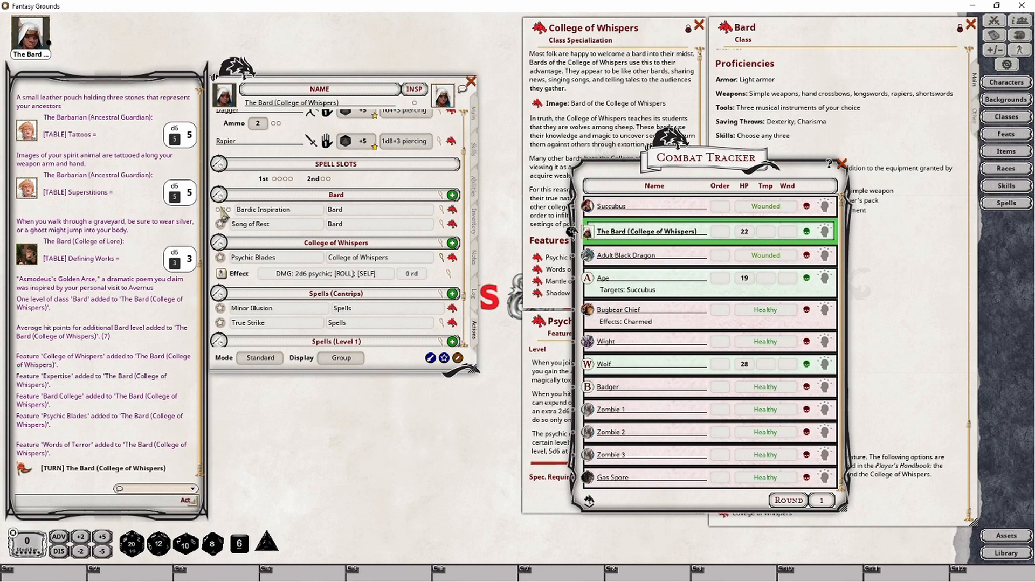
{"action": "scroll", "coordinate": [378, 153], "scroll_direction": "up", "scroll_amount": 3}
{"action": "double_click", "coordinate": [351, 162]}
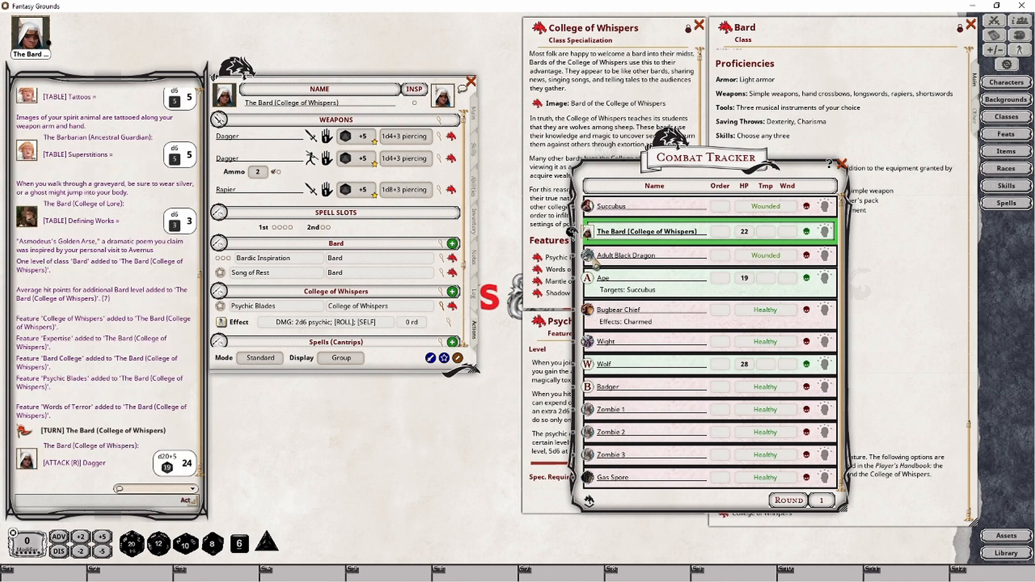
{"action": "left_click", "coordinate": [588, 263], "text": "ctrl"}
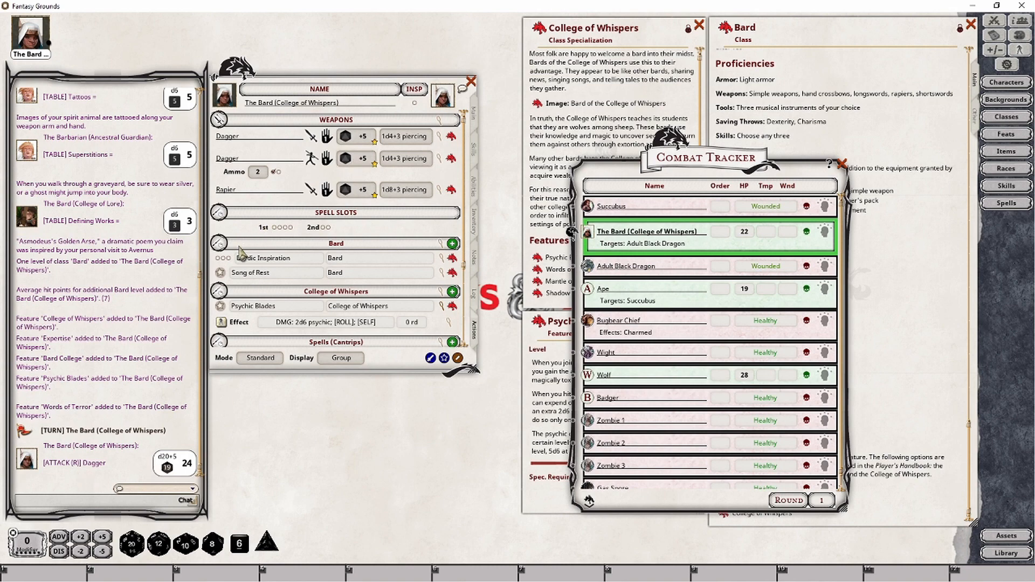
Spend one Bardic Inspiration use and roll the ranged dagger's damage with the Psychic Blades effect applied to the bard
{"action": "left_click", "coordinate": [218, 258]}
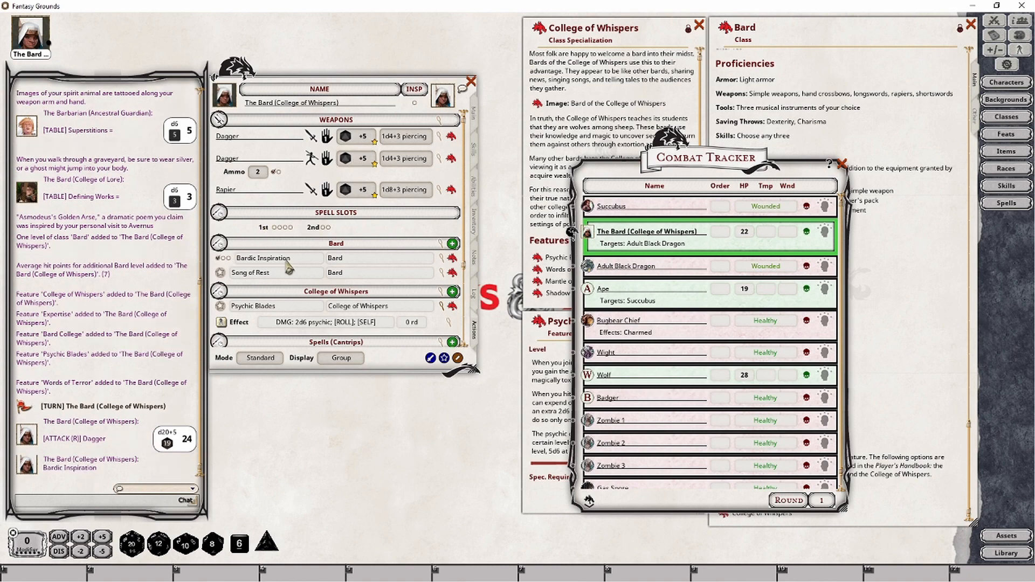
{"action": "scroll", "coordinate": [258, 263], "scroll_direction": "down", "scroll_amount": 3}
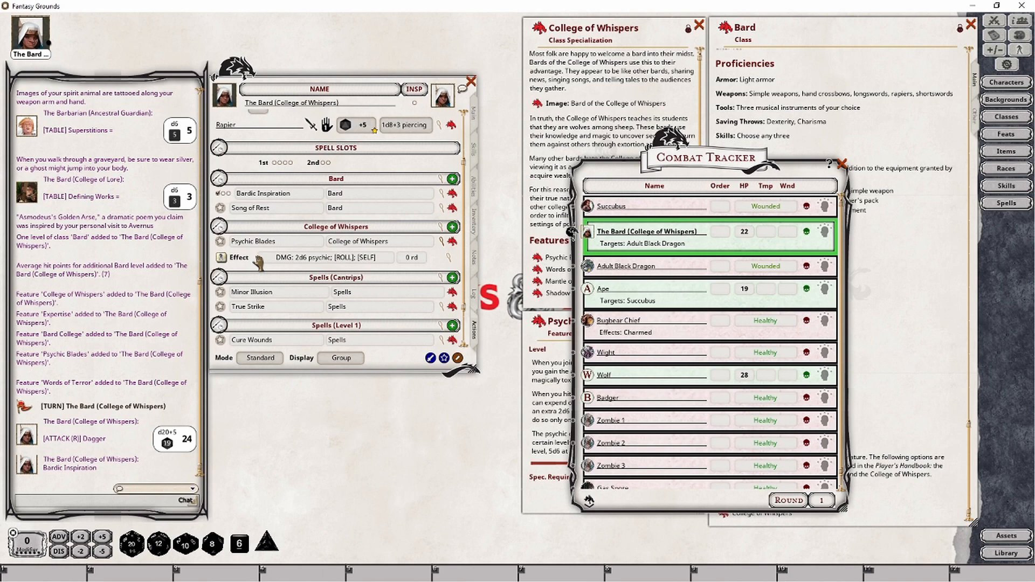
{"action": "left_click", "coordinate": [221, 258]}
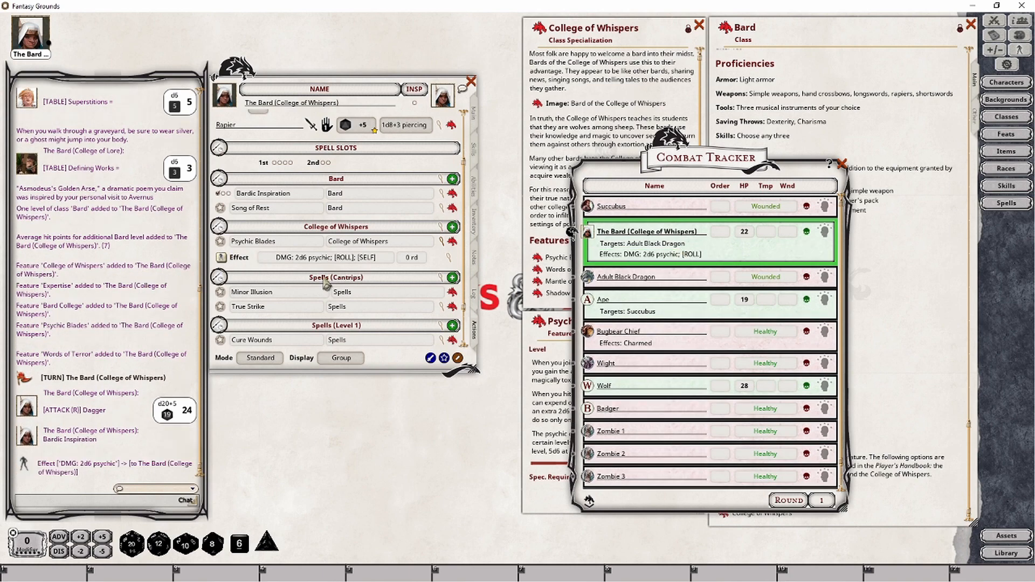
{"action": "scroll", "coordinate": [338, 256], "scroll_direction": "up", "scroll_amount": 3}
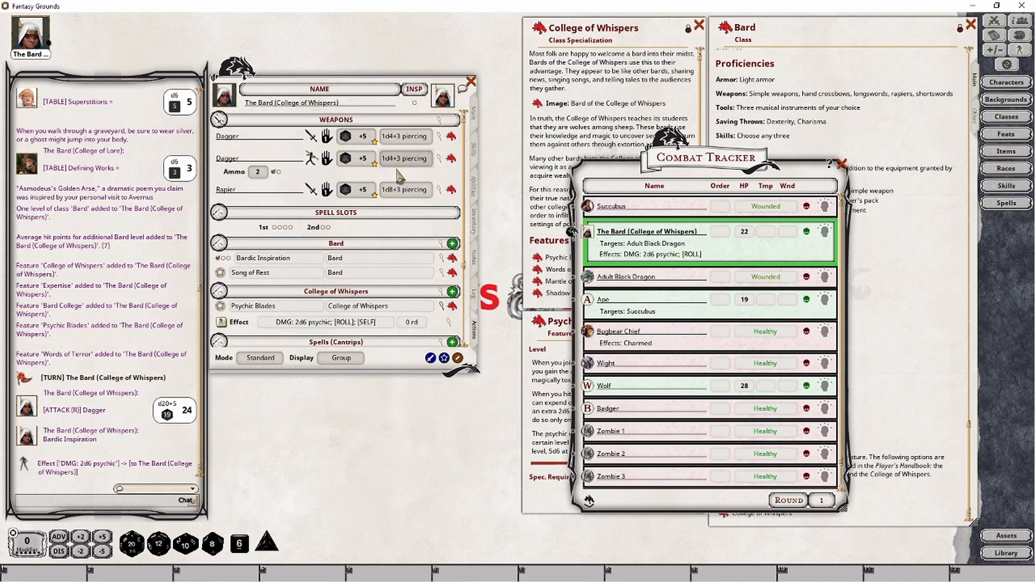
{"action": "left_click_drag", "start_coordinate": [400, 170], "coordinate": [129, 183]}
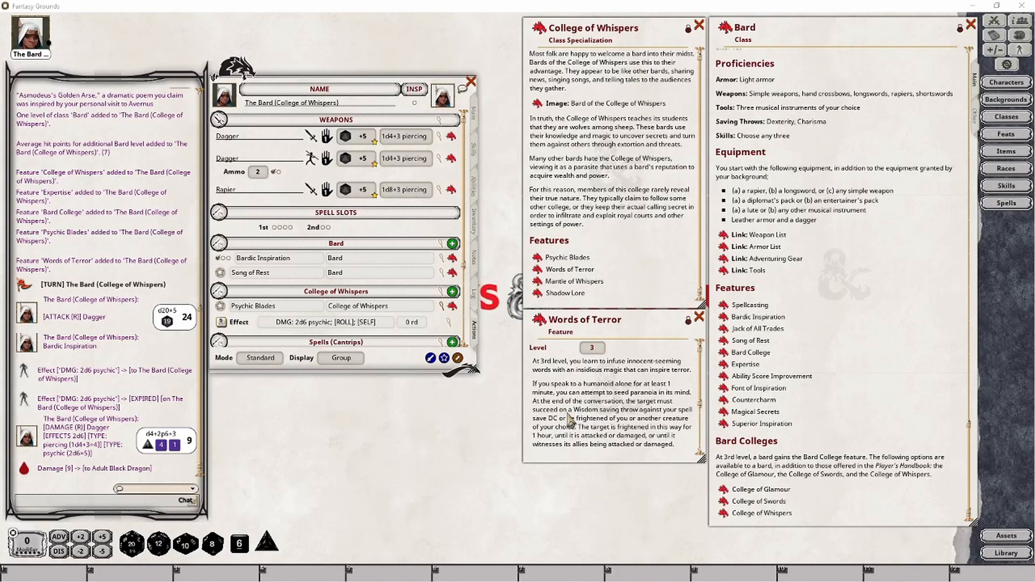
Add the Words of Terror feature to the character's actions and assign it to the group College of Whispers
{"action": "left_click_drag", "start_coordinate": [539, 320], "coordinate": [386, 301]}
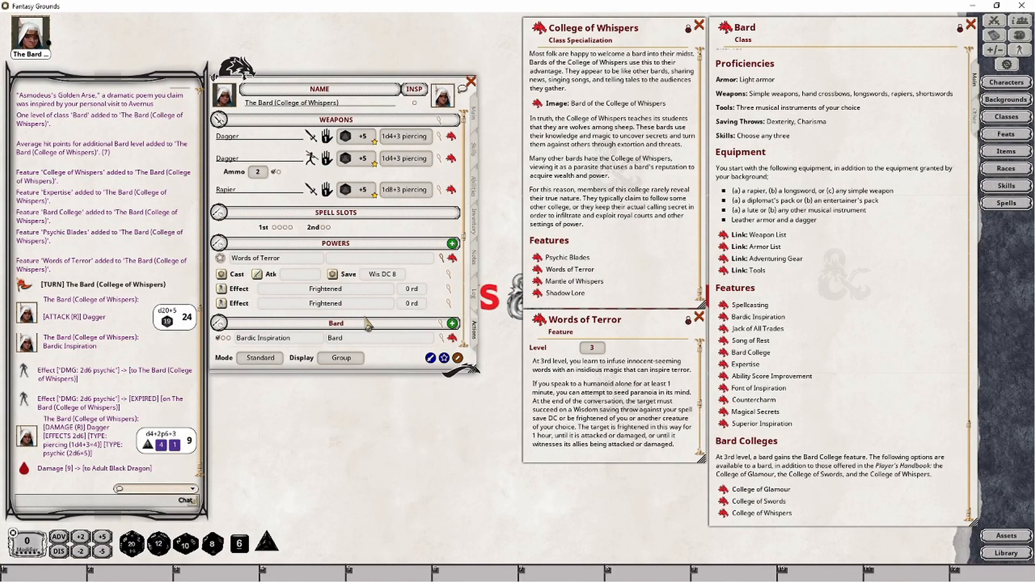
{"action": "scroll", "coordinate": [386, 302], "scroll_direction": "down", "scroll_amount": 2}
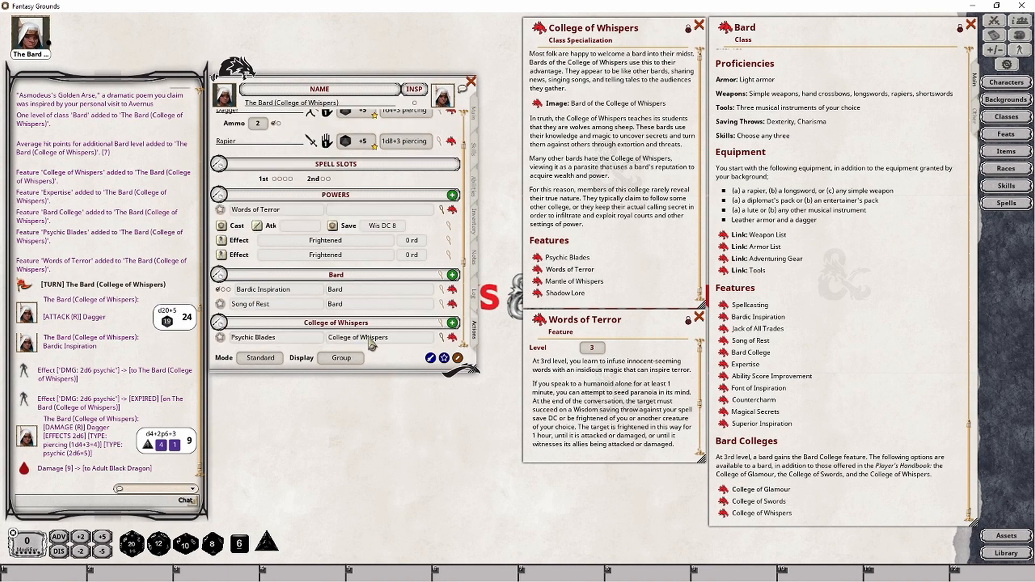
{"action": "type", "text": "College of Whispers"}
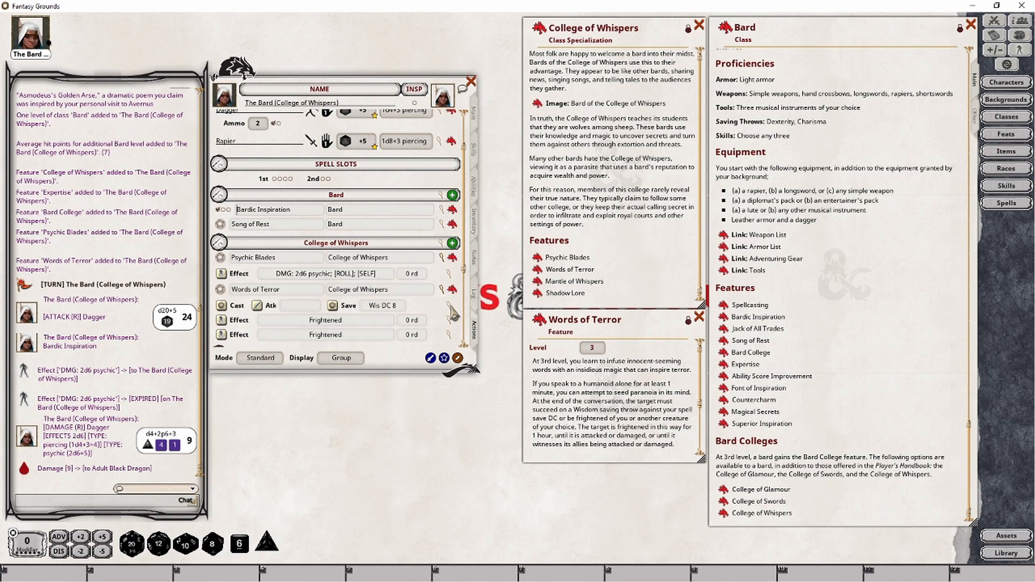
Adjust the Words of Terror save to Wis DC 10 and delete its duplicate Frightened effect
{"action": "left_click", "coordinate": [449, 306]}
{"action": "left_click", "coordinate": [604, 239]}
{"action": "right_click", "coordinate": [343, 337]}
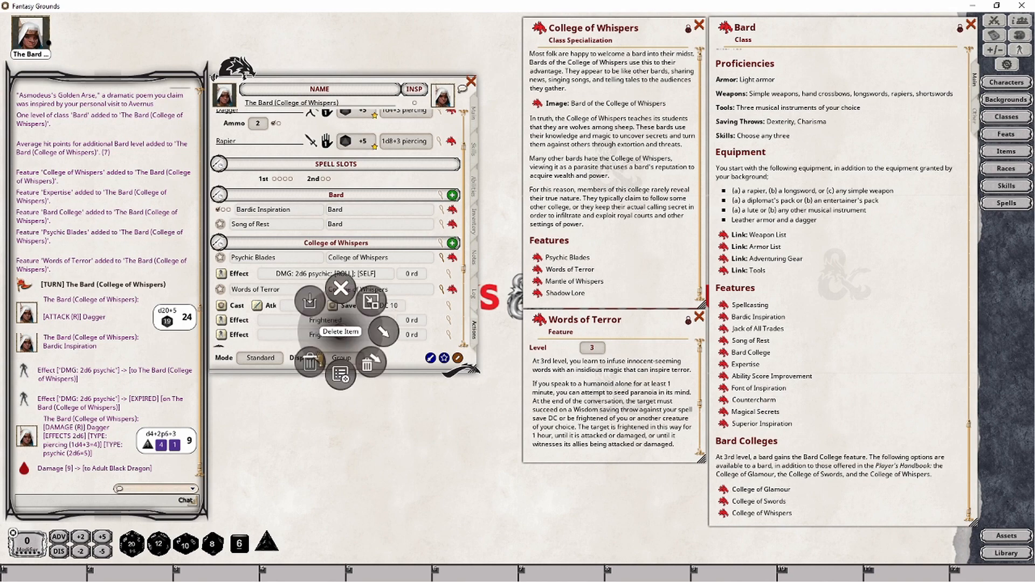
{"action": "left_click", "coordinate": [372, 360]}
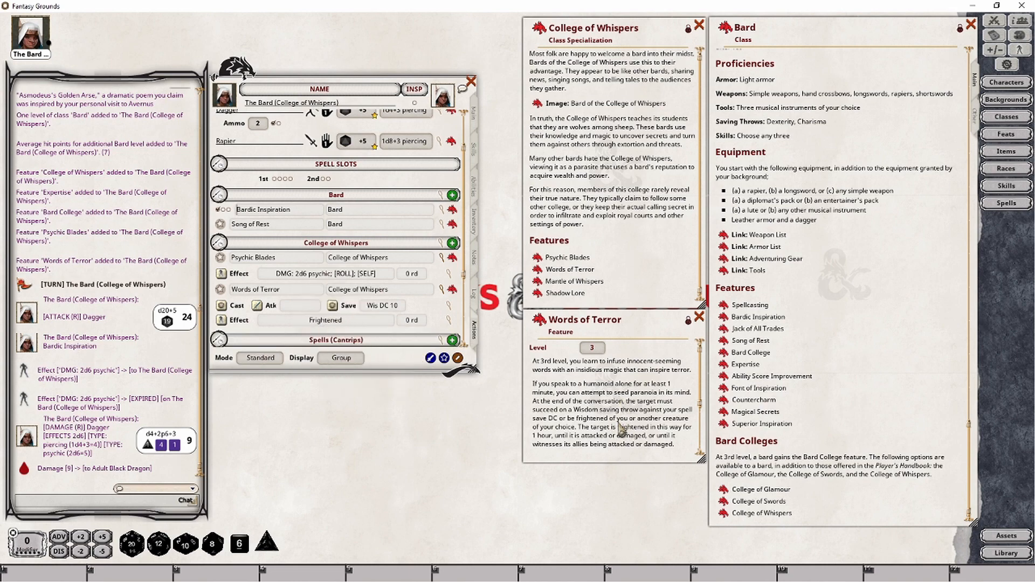
Set Words of Terror to 1 use per rest in Preparation mode
{"action": "scroll", "coordinate": [599, 408], "scroll_direction": "down", "scroll_amount": 3}
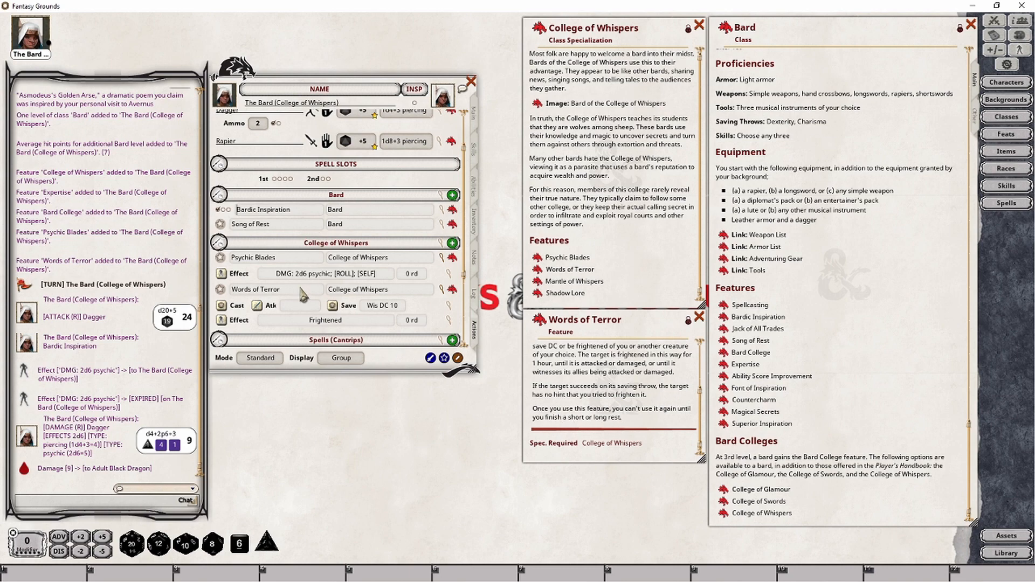
{"action": "left_click", "coordinate": [269, 363]}
{"action": "scroll", "coordinate": [270, 318], "scroll_direction": "down", "scroll_amount": 3}
{"action": "left_click", "coordinate": [223, 235]}
{"action": "type", "text": "2"}
{"action": "left_click", "coordinate": [249, 237]}
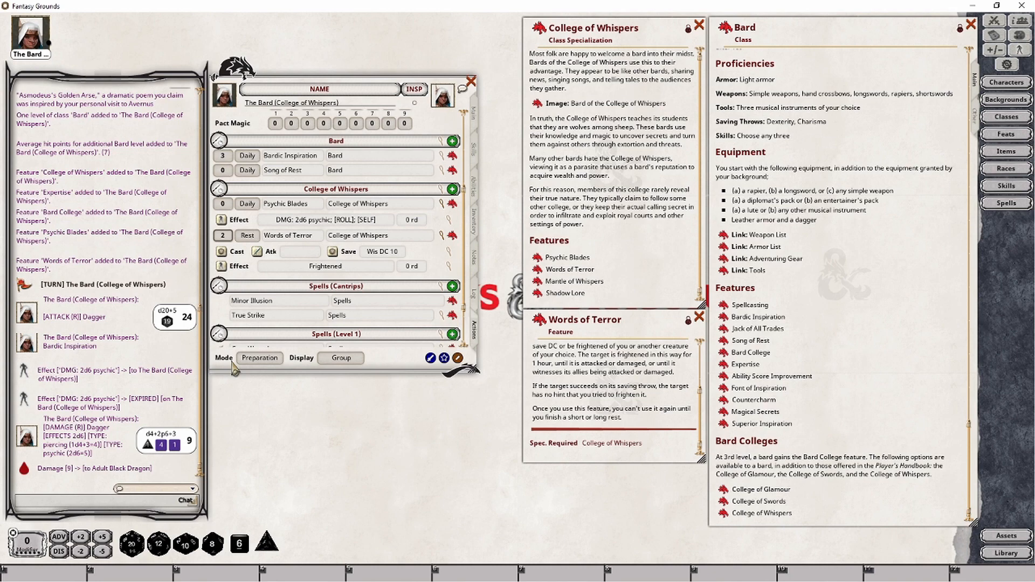
{"action": "type", "text": "1"}
Open the Combat Tracker and make the Succubus the bard's only target, removing the Adult Black Dragon
{"action": "left_click", "coordinate": [994, 22]}
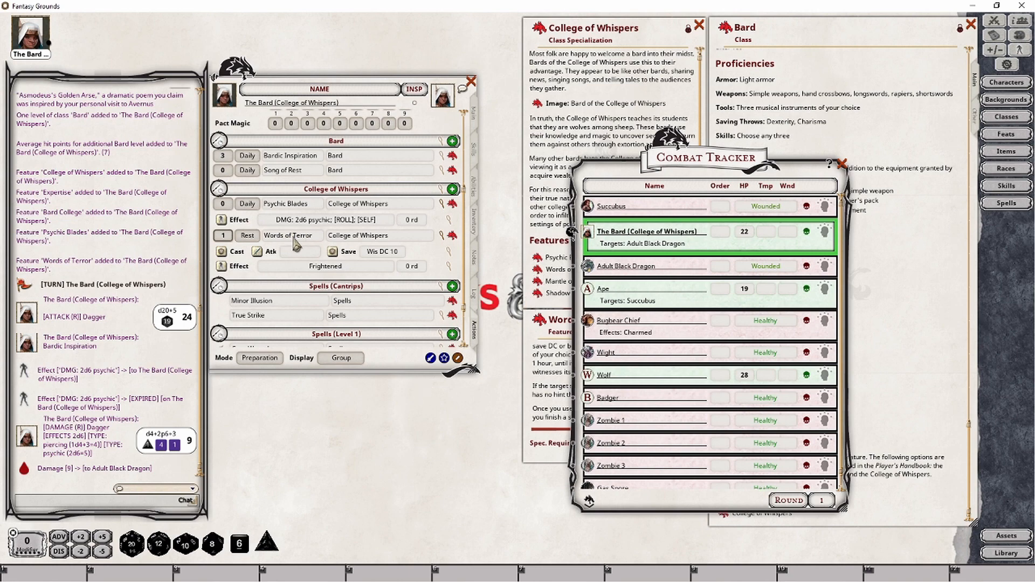
{"action": "left_click", "coordinate": [587, 206], "text": "ctrl"}
{"action": "left_click", "coordinate": [590, 269], "text": "ctrl"}
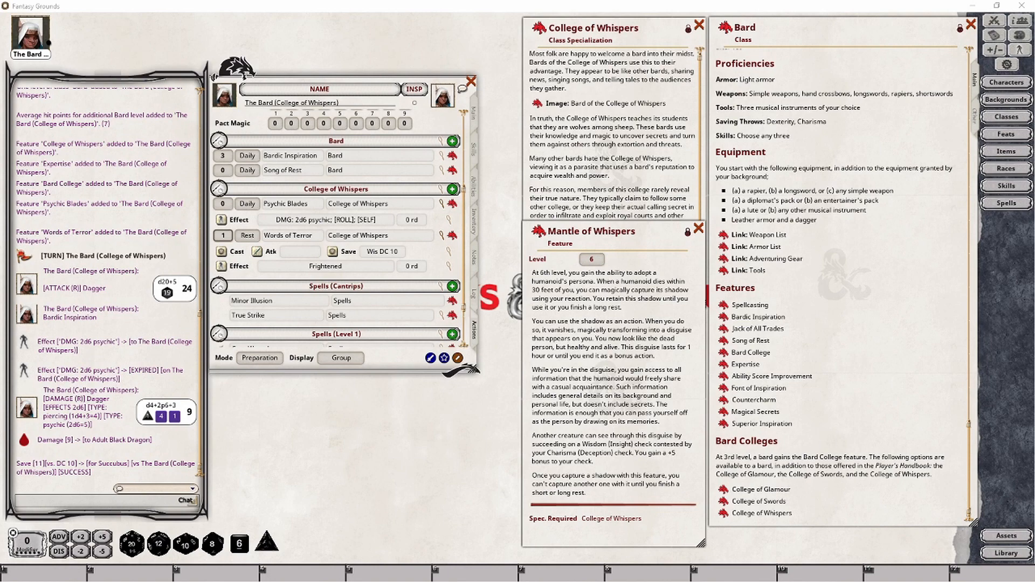
Add the Mantle of Whispers feature to the actions and copy the College of Whispers group name from Psychic Blades to it
{"action": "left_click_drag", "start_coordinate": [395, 240], "coordinate": [336, 213]}
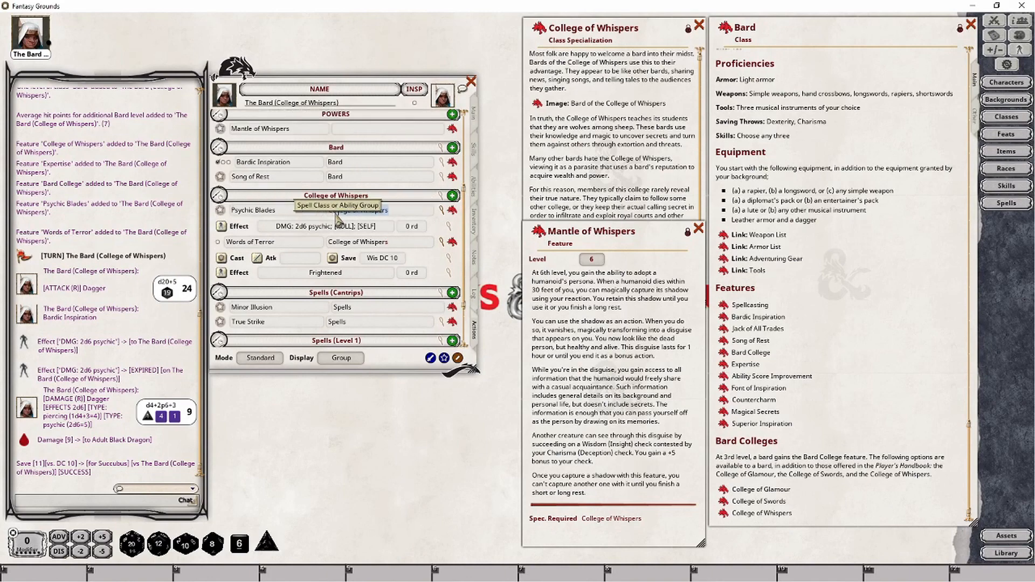
{"action": "key", "text": "ctrl+c"}
{"action": "left_click", "coordinate": [347, 131]}
{"action": "key", "text": "ctrl+v"}
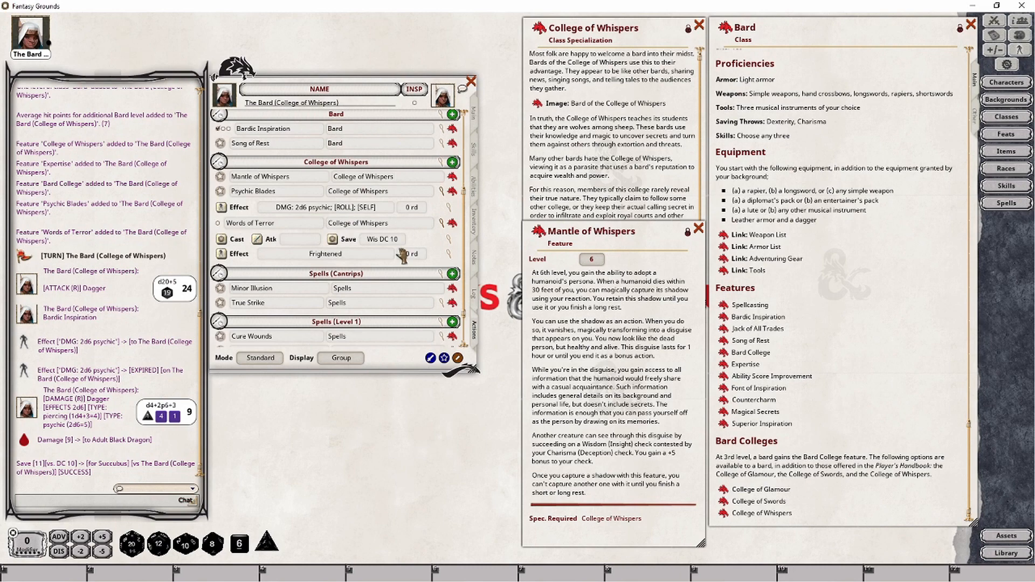
Set Mantle of Whispers to 1 use per rest in Preparation mode and mark that use as spent in Combat mode
{"action": "left_click", "coordinate": [260, 357]}
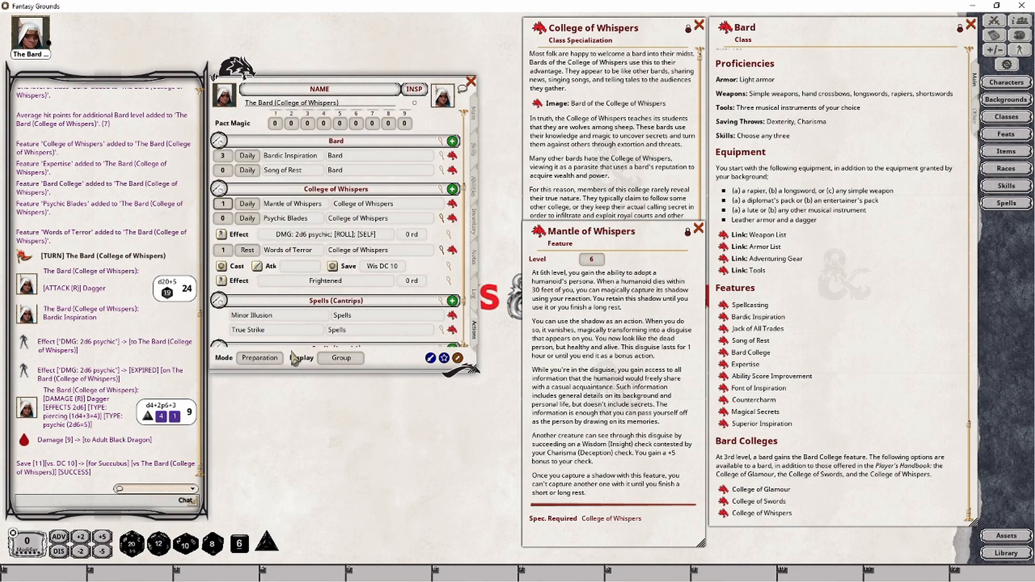
{"action": "left_click", "coordinate": [261, 357]}
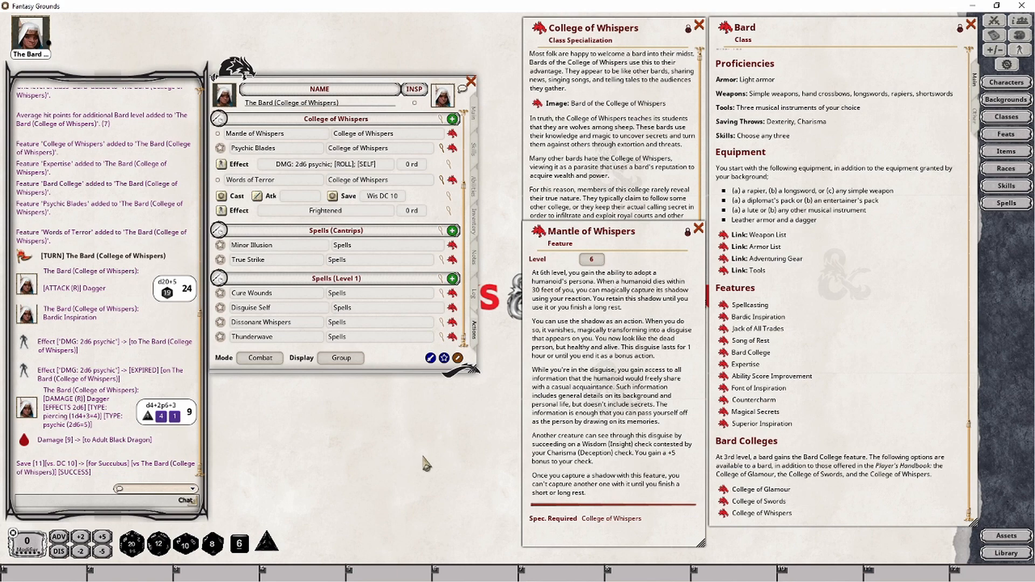
{"action": "left_click", "coordinate": [260, 358]}
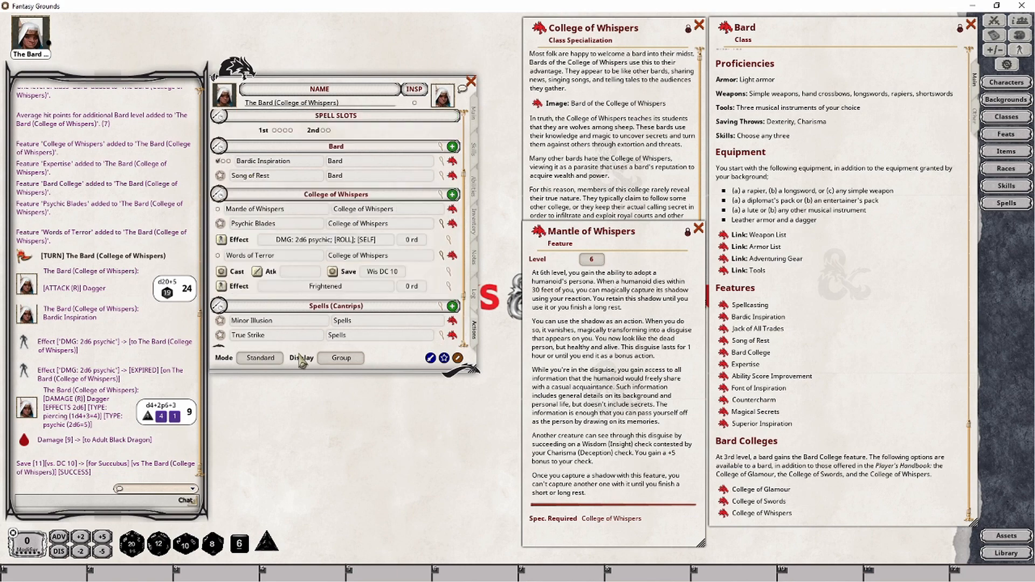
{"action": "left_click", "coordinate": [260, 358]}
{"action": "left_click", "coordinate": [248, 188]}
{"action": "left_click", "coordinate": [247, 188]}
{"action": "left_click", "coordinate": [248, 188]}
{"action": "left_click", "coordinate": [246, 241]}
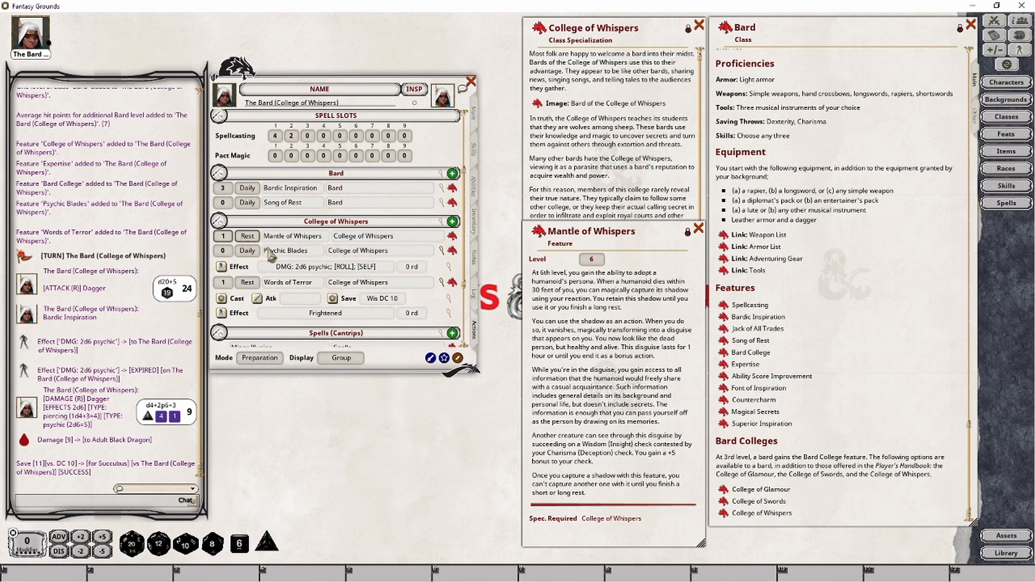
{"action": "left_click", "coordinate": [260, 358]}
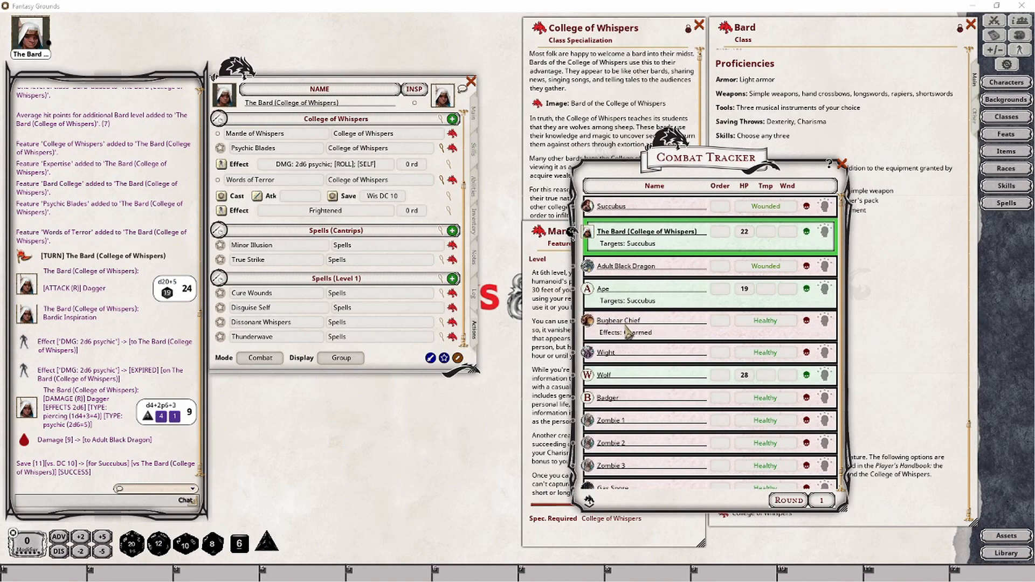
{"action": "left_click", "coordinate": [219, 134]}
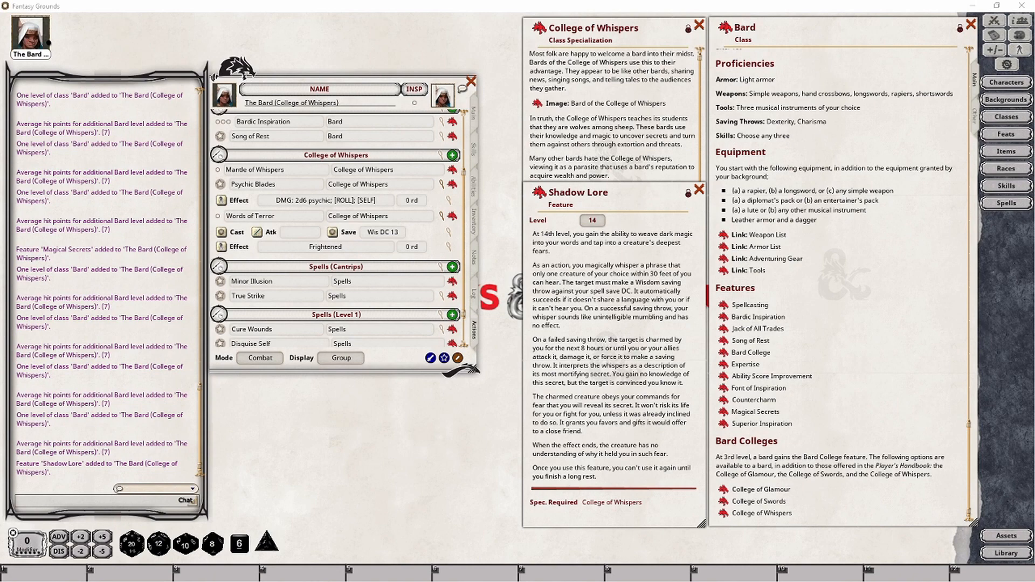
Add the Shadow Lore feature to the actions and copy the College of Whispers group name from Mantle of Whispers to it
{"action": "left_click_drag", "start_coordinate": [540, 197], "coordinate": [386, 221]}
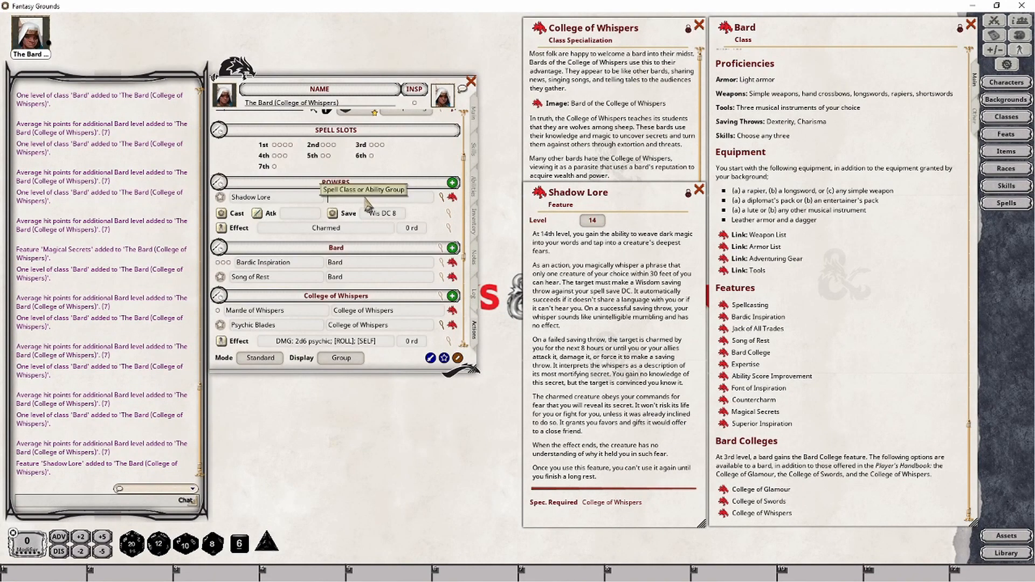
{"action": "left_click_drag", "start_coordinate": [400, 312], "coordinate": [333, 316]}
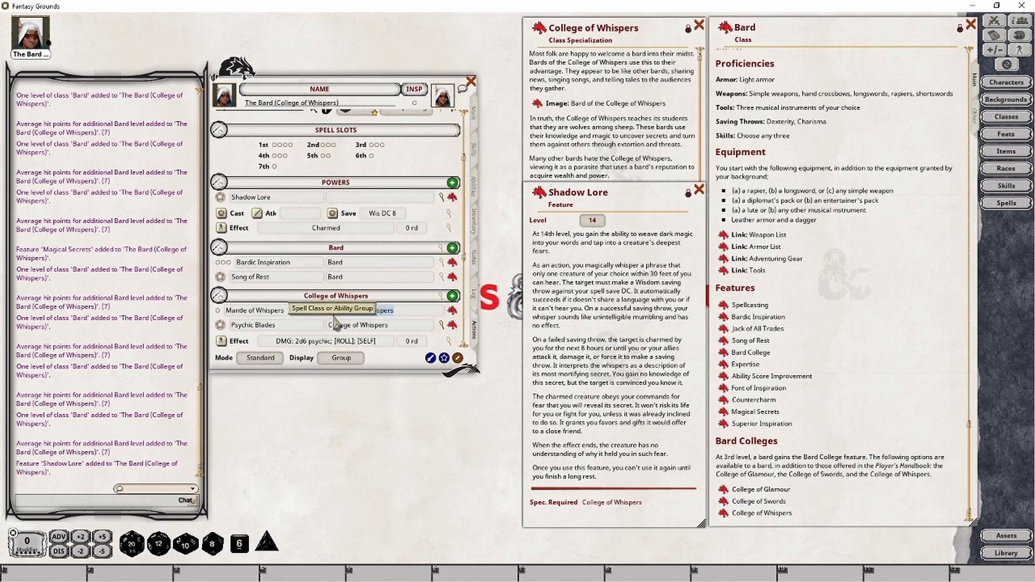
{"action": "left_click", "coordinate": [345, 199]}
{"action": "key", "text": "ctrl+v"}
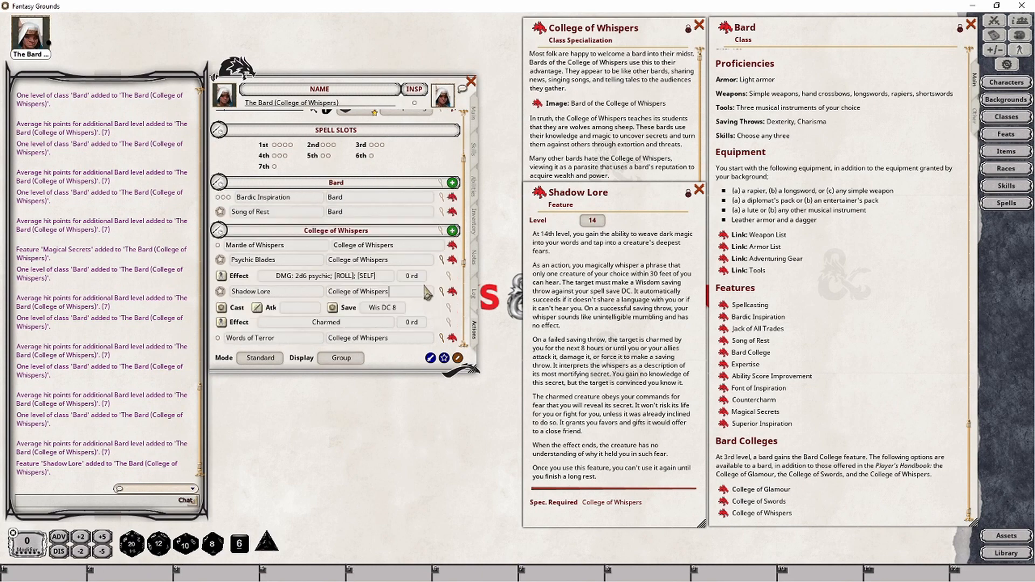
Check the attack and save settings of Shadow Lore's cast action
{"action": "scroll", "coordinate": [410, 280], "scroll_direction": "down", "scroll_amount": 1}
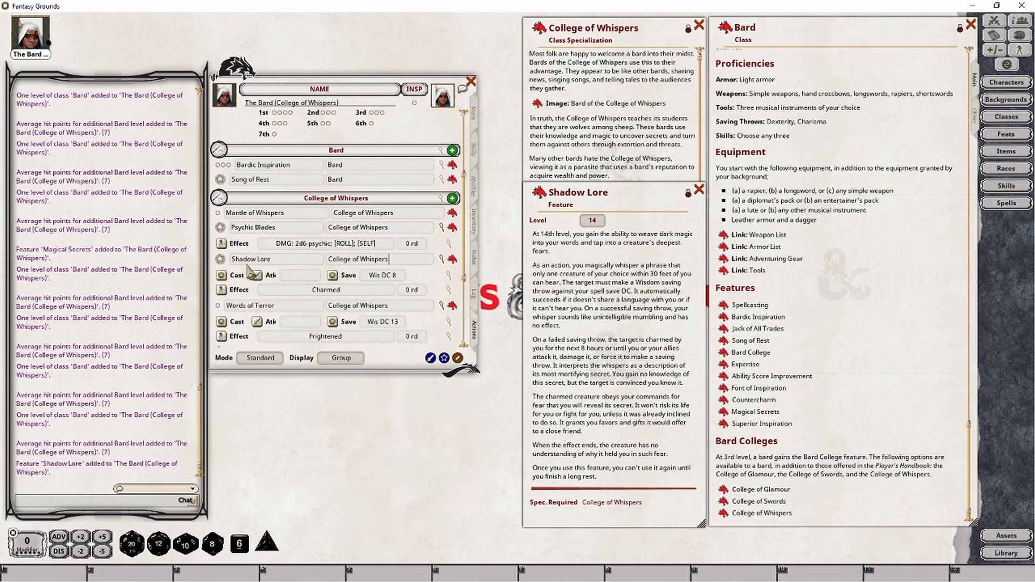
{"action": "left_click", "coordinate": [448, 275]}
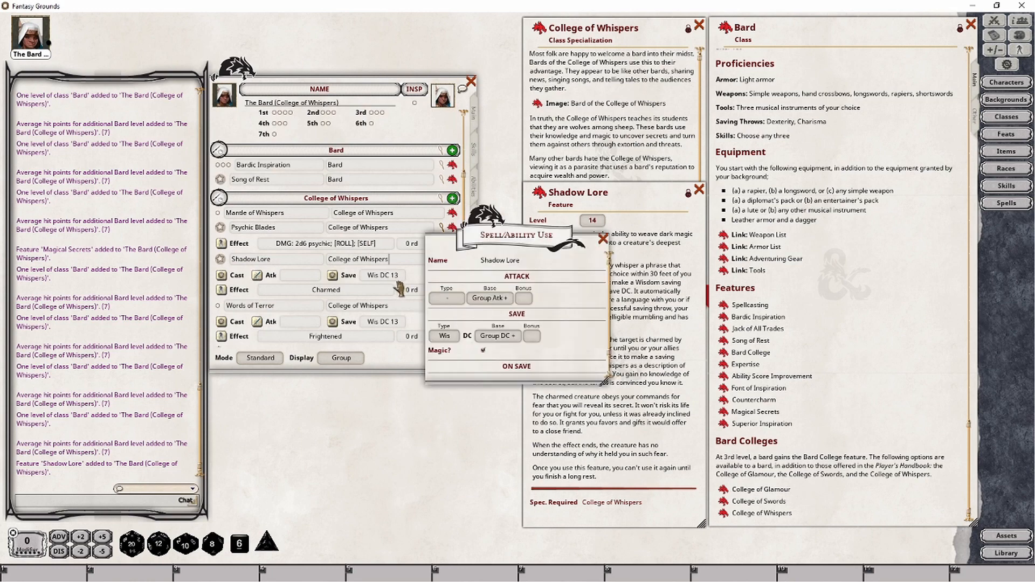
{"action": "left_click", "coordinate": [603, 239]}
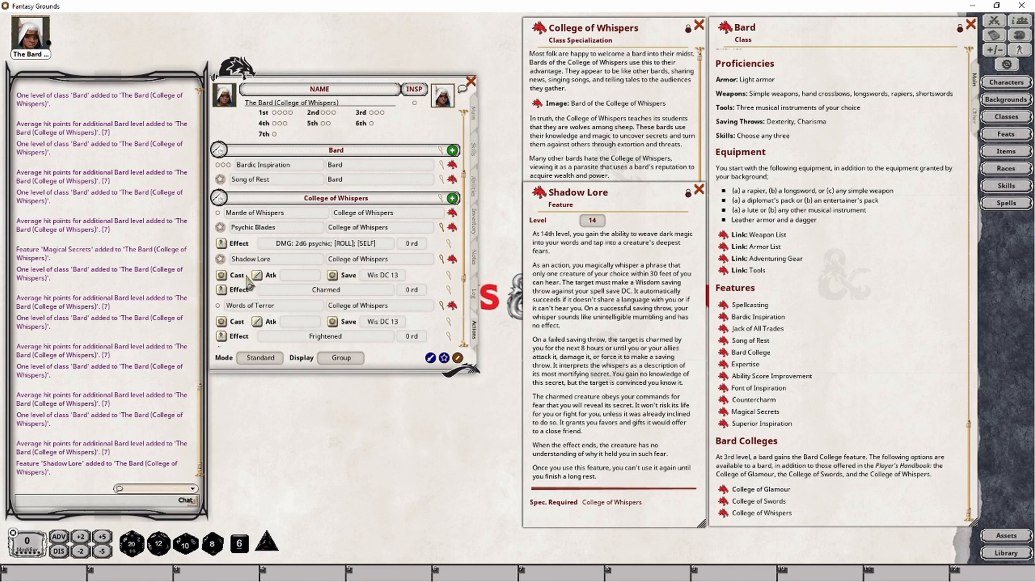
Set Shadow Lore to 1 daily use in Preparation mode and switch the actions to Combat mode
{"action": "left_click", "coordinate": [261, 358]}
{"action": "left_click", "coordinate": [224, 264]}
{"action": "type", "text": "1"}
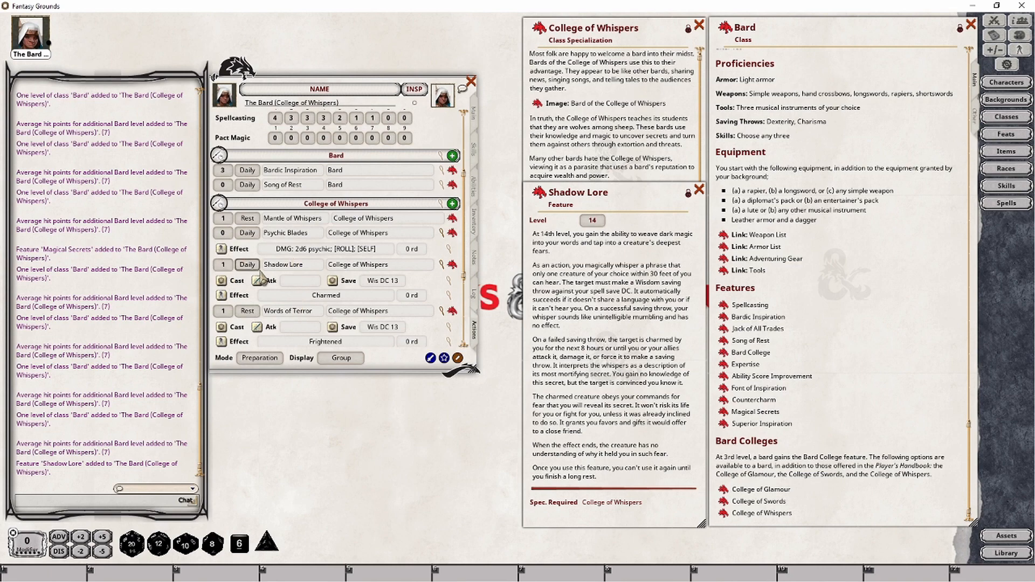
{"action": "left_click", "coordinate": [260, 357]}
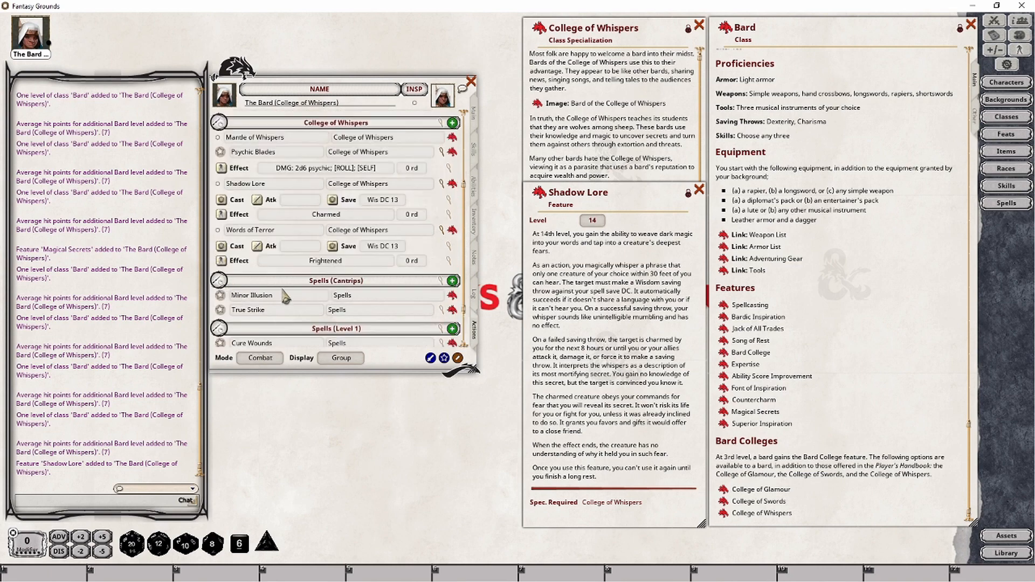
{"action": "scroll", "coordinate": [269, 232], "scroll_direction": "up", "scroll_amount": 1}
{"action": "scroll", "coordinate": [256, 173], "scroll_direction": "down", "scroll_amount": 1}
{"action": "scroll", "coordinate": [240, 188], "scroll_direction": "up", "scroll_amount": 1}
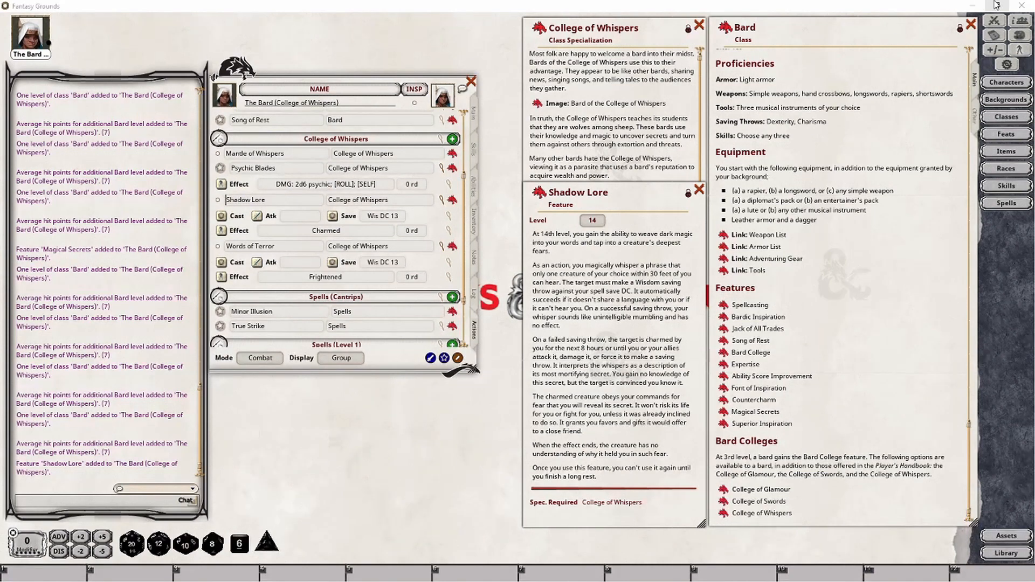
Open the Combat Tracker and roll Shadow Lore's Wisdom save against the Bugbear Chief
{"action": "left_click", "coordinate": [994, 21]}
{"action": "left_click_drag", "start_coordinate": [693, 165], "coordinate": [693, 148]}
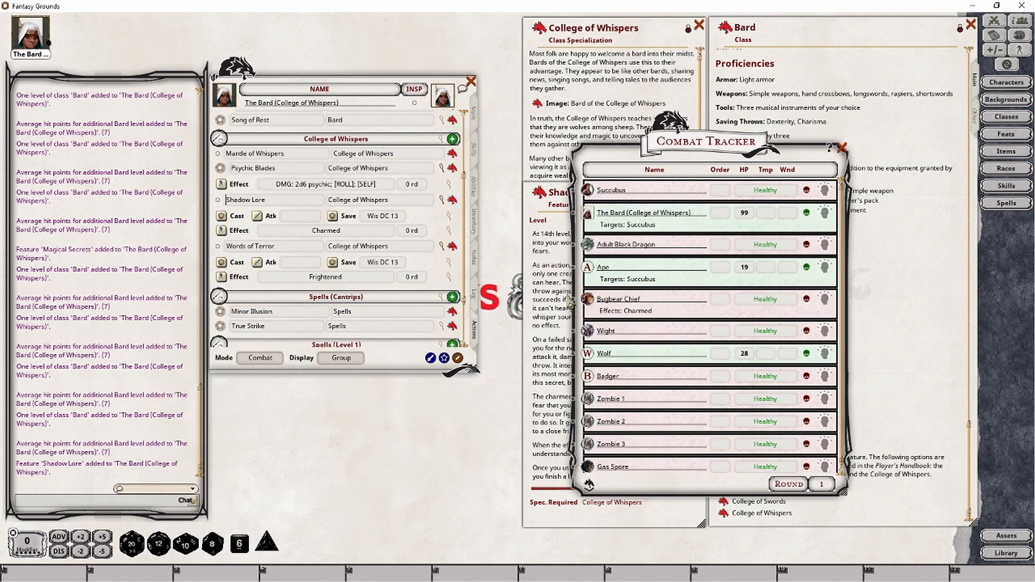
{"action": "left_click_drag", "start_coordinate": [332, 217], "coordinate": [591, 299]}
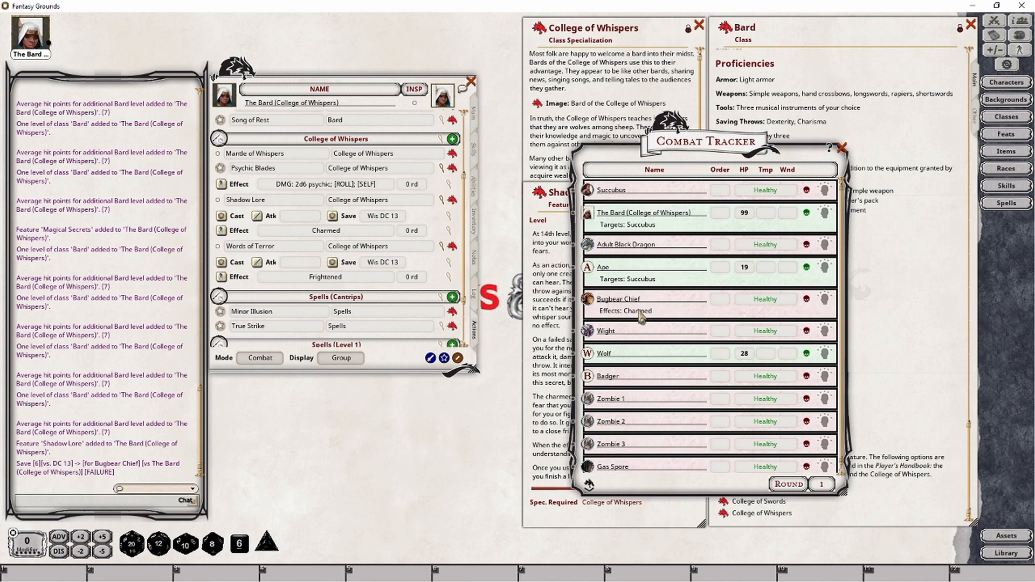
Clear the Bugbear Chief's existing Charmed effect, and resolve Shadow Lore's save and Charmed effect against it again
{"action": "left_click", "coordinate": [825, 298]}
{"action": "left_click", "coordinate": [821, 317]}
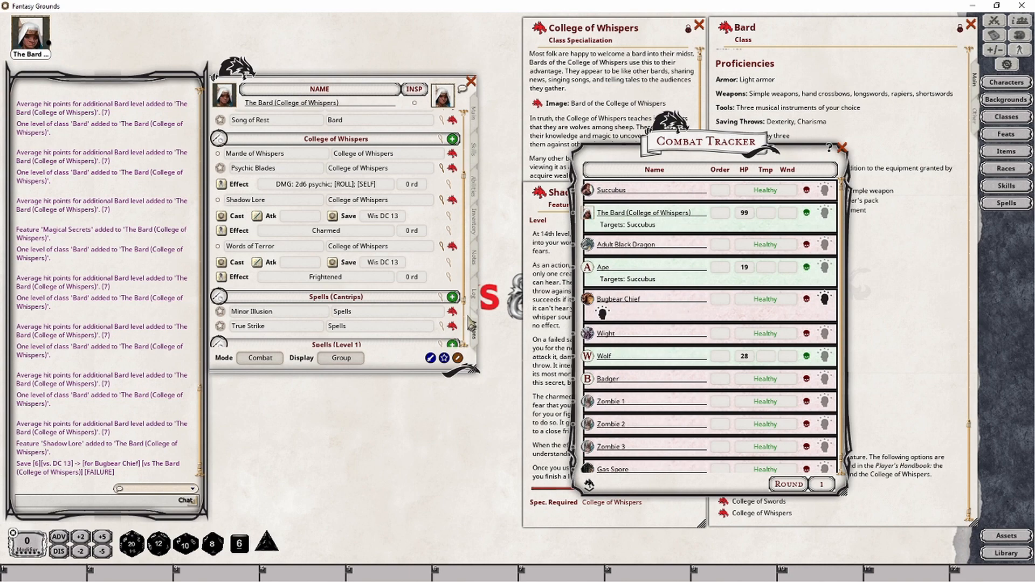
{"action": "left_click_drag", "start_coordinate": [332, 216], "coordinate": [589, 298]}
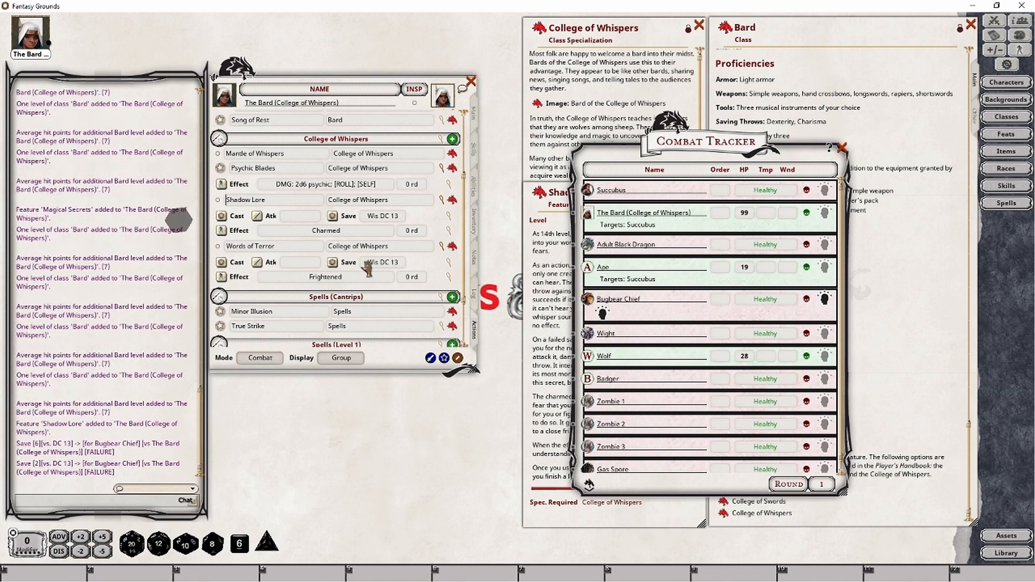
{"action": "left_click_drag", "start_coordinate": [222, 230], "coordinate": [593, 304]}
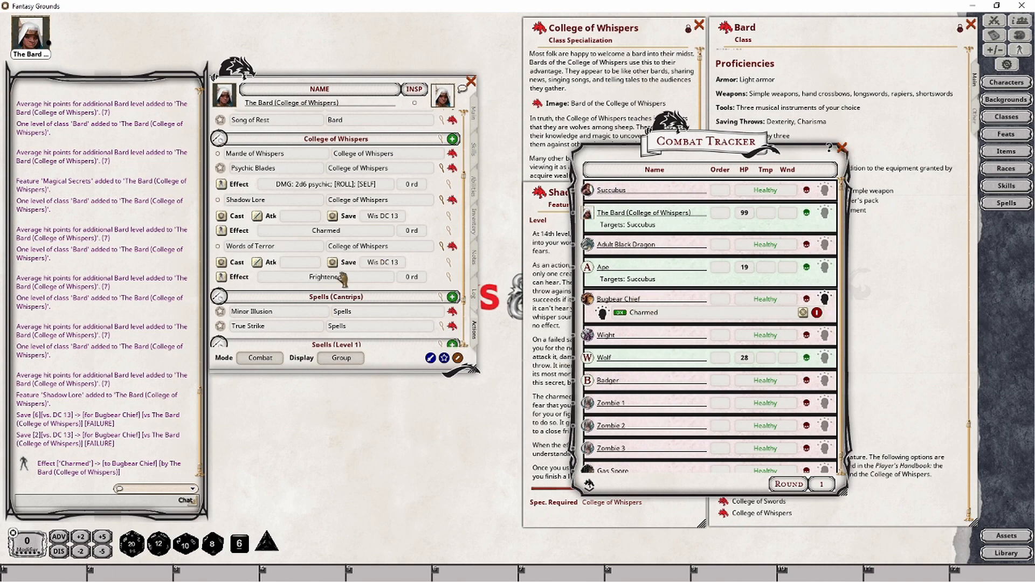
Set the duration of Shadow Lore's Charmed effect to 8 hours and close the effect details and Combat Tracker
{"action": "left_click", "coordinate": [450, 232]}
{"action": "left_click_drag", "start_coordinate": [486, 264], "coordinate": [366, 348]}
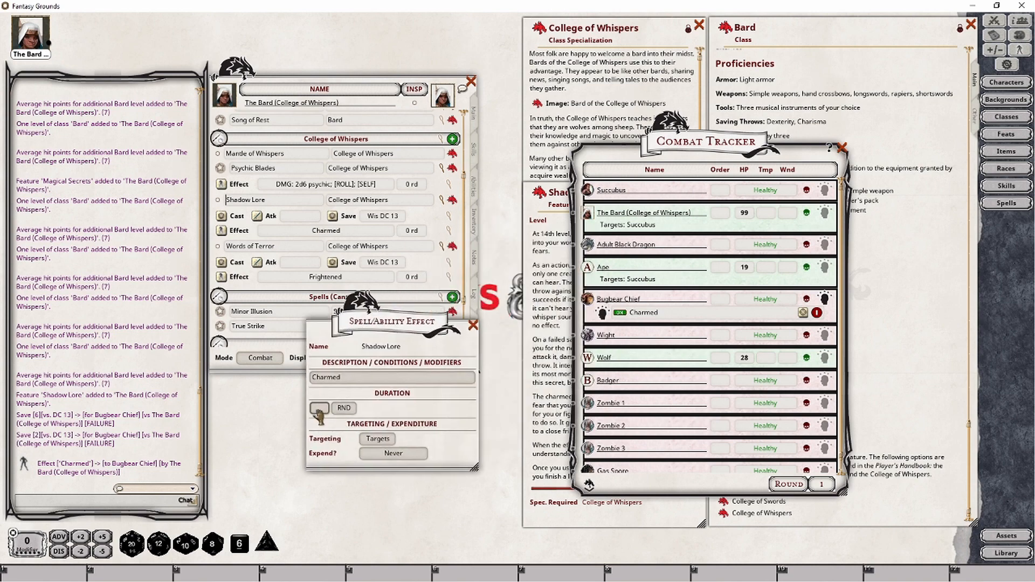
{"action": "left_click", "coordinate": [319, 409]}
{"action": "type", "text": "8"}
{"action": "left_click", "coordinate": [349, 412]}
{"action": "left_click", "coordinate": [352, 412]}
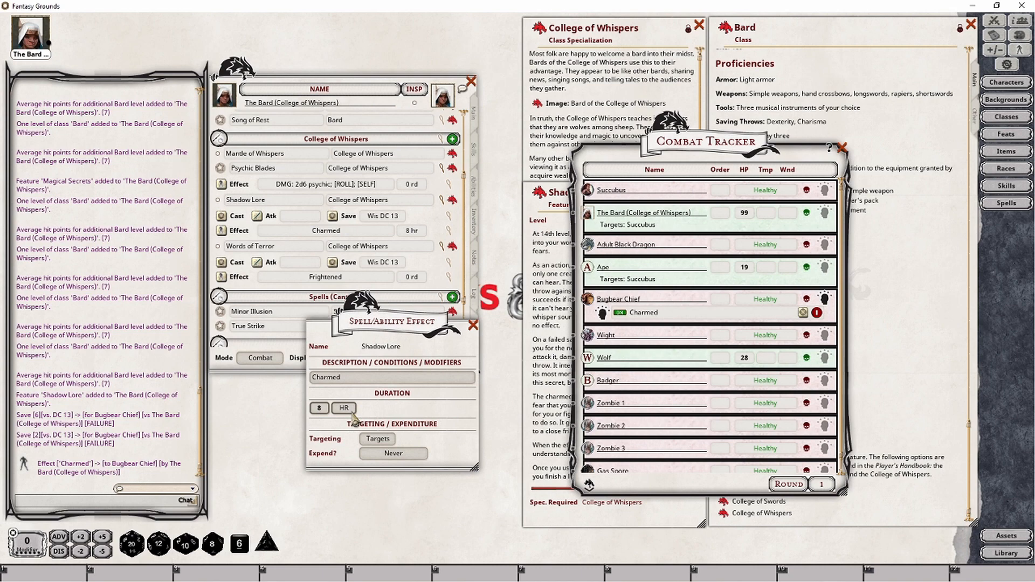
{"action": "left_click", "coordinate": [473, 326]}
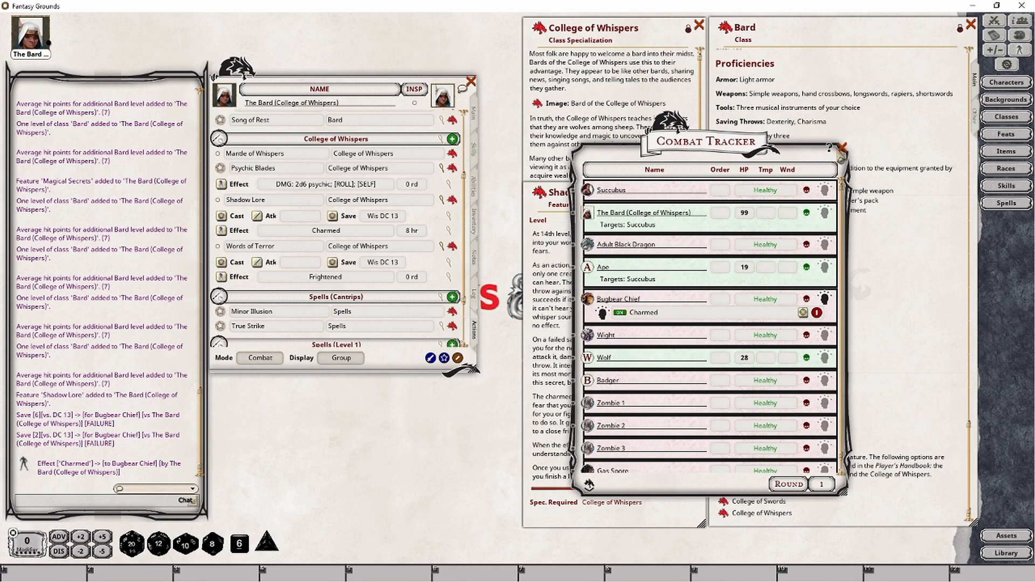
{"action": "left_click", "coordinate": [841, 147]}
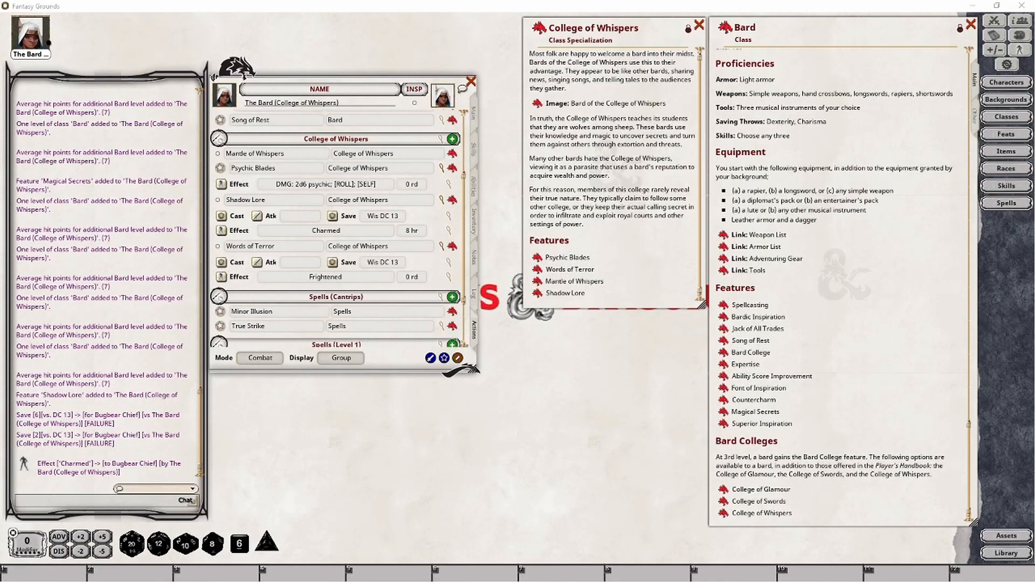